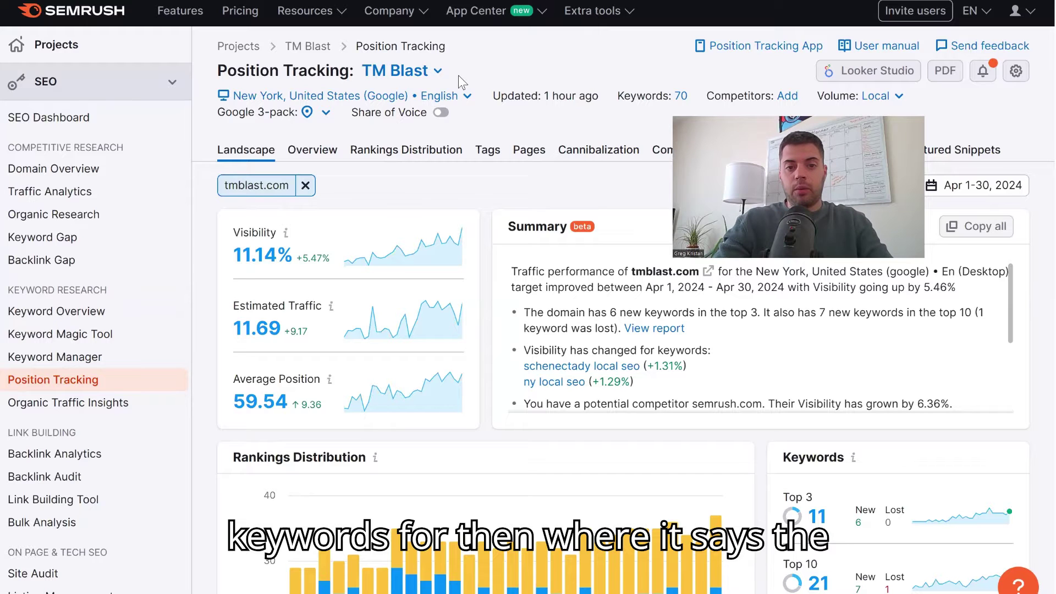
Check the tracked targets, then view the TM Blast Overview report showing 11.14% April Visibility
{"action": "left_click", "coordinate": [468, 99]}
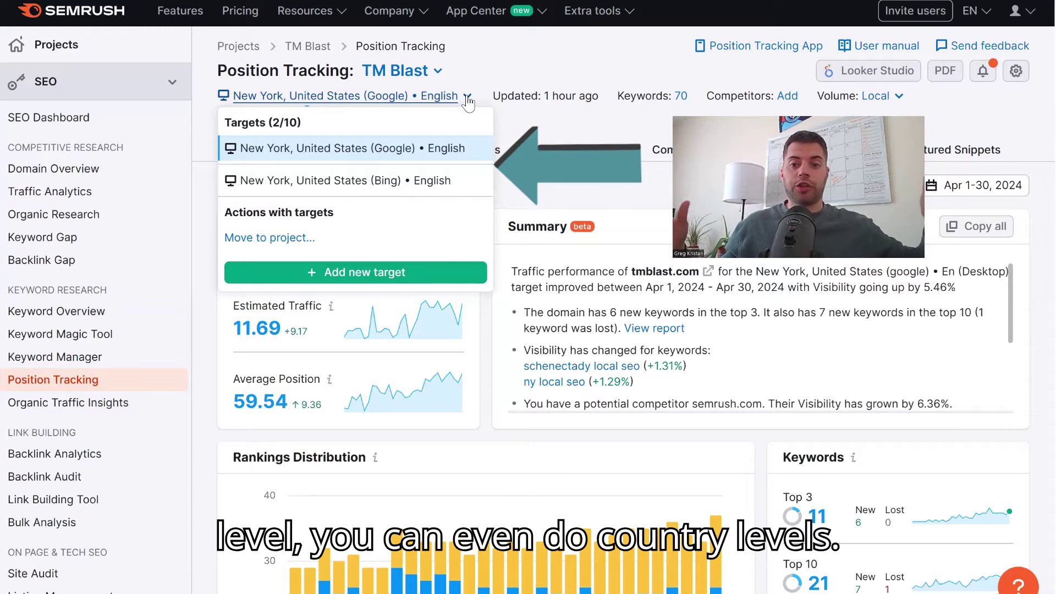
{"action": "left_click", "coordinate": [552, 52]}
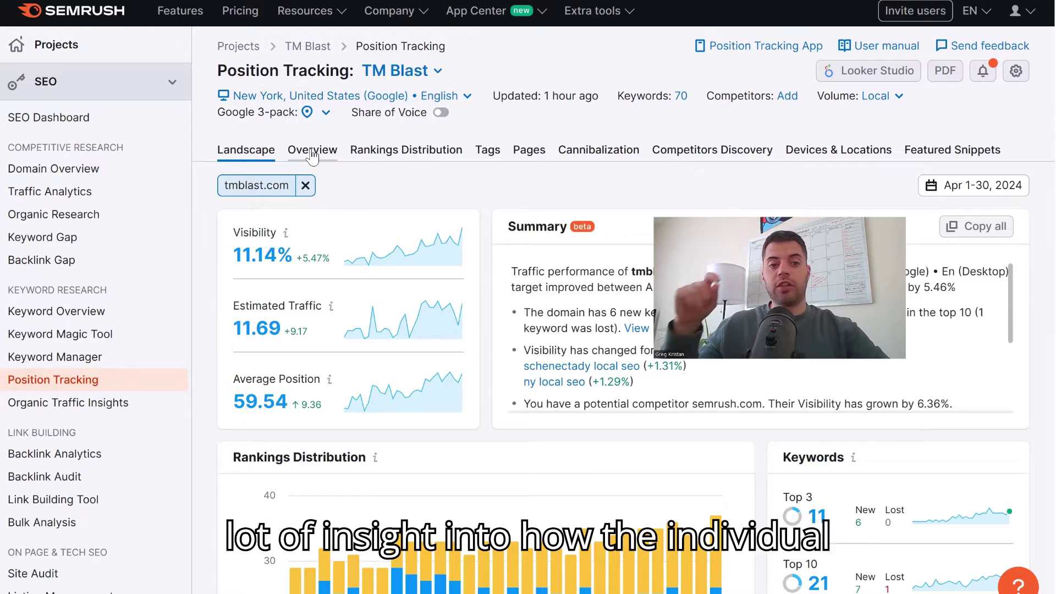
{"action": "left_click", "coordinate": [312, 156]}
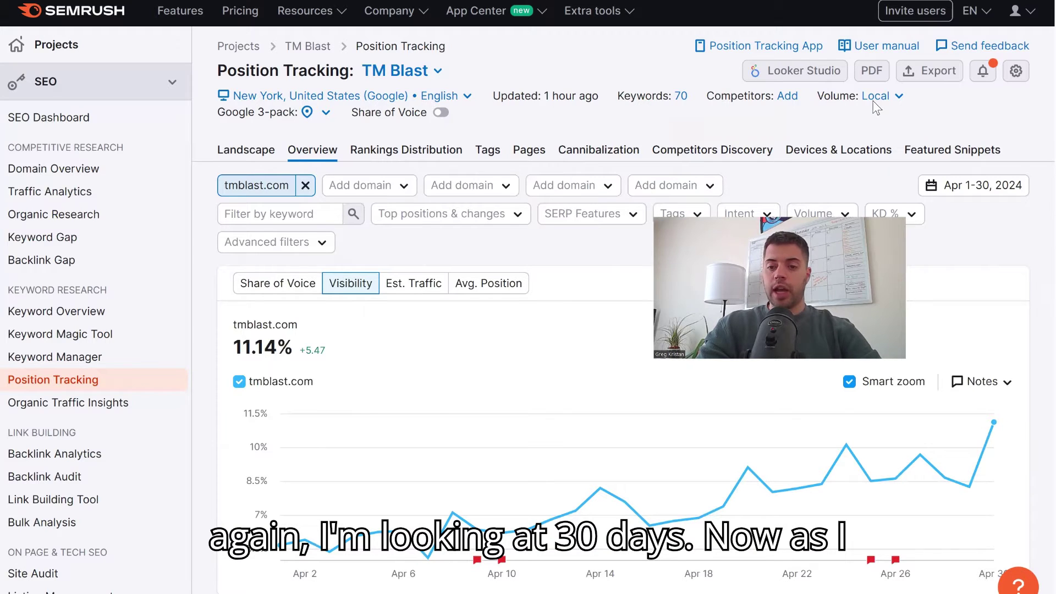
{"action": "scroll", "coordinate": [530, 245], "scroll_direction": "down", "scroll_amount": 10}
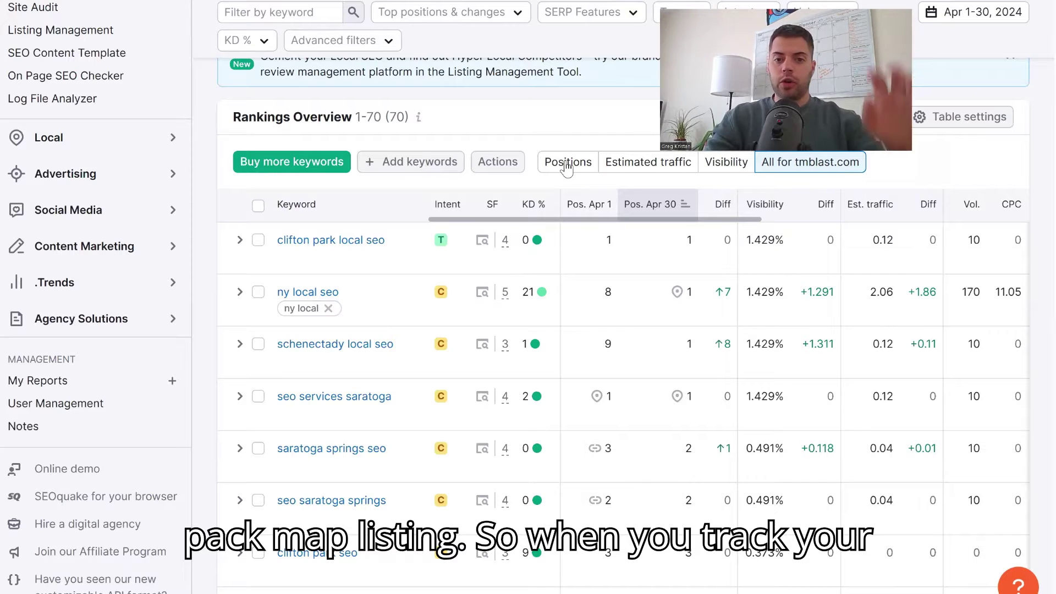
{"action": "scroll", "coordinate": [544, 161], "scroll_direction": "up", "scroll_amount": 9}
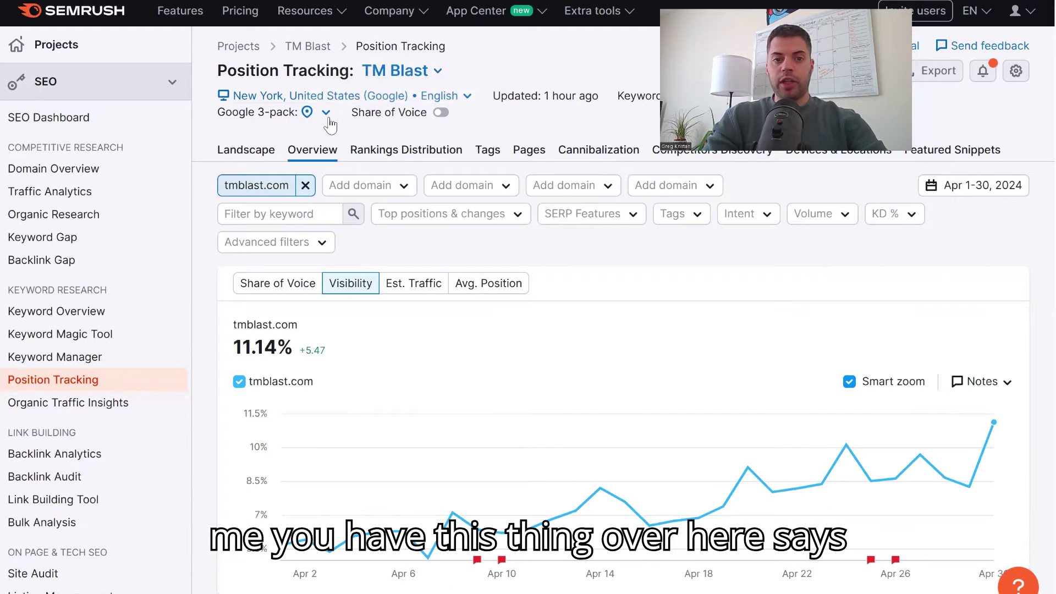
{"action": "left_click", "coordinate": [326, 113]}
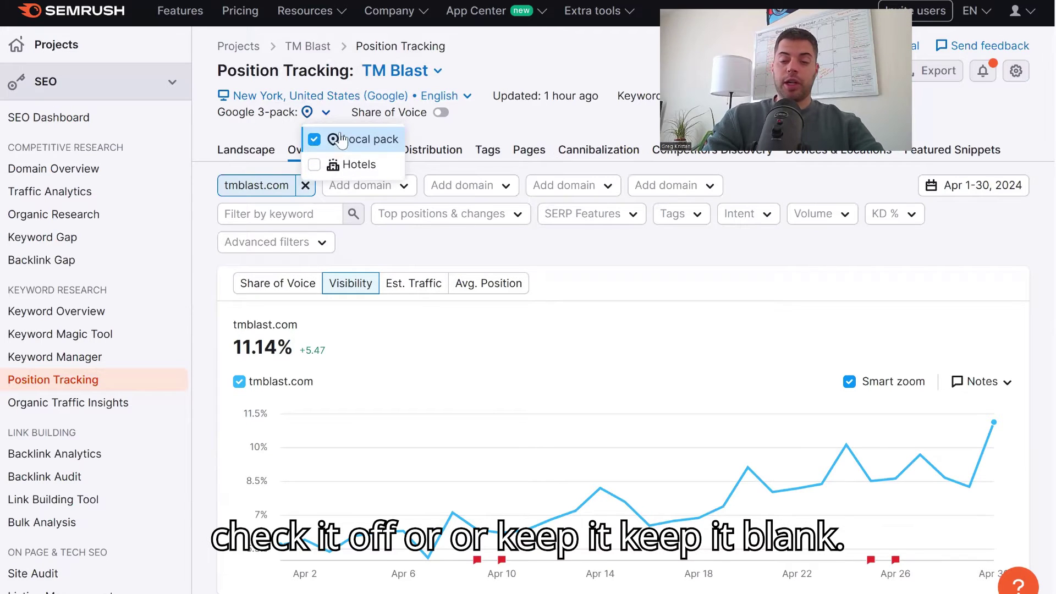
{"action": "left_click", "coordinate": [561, 119]}
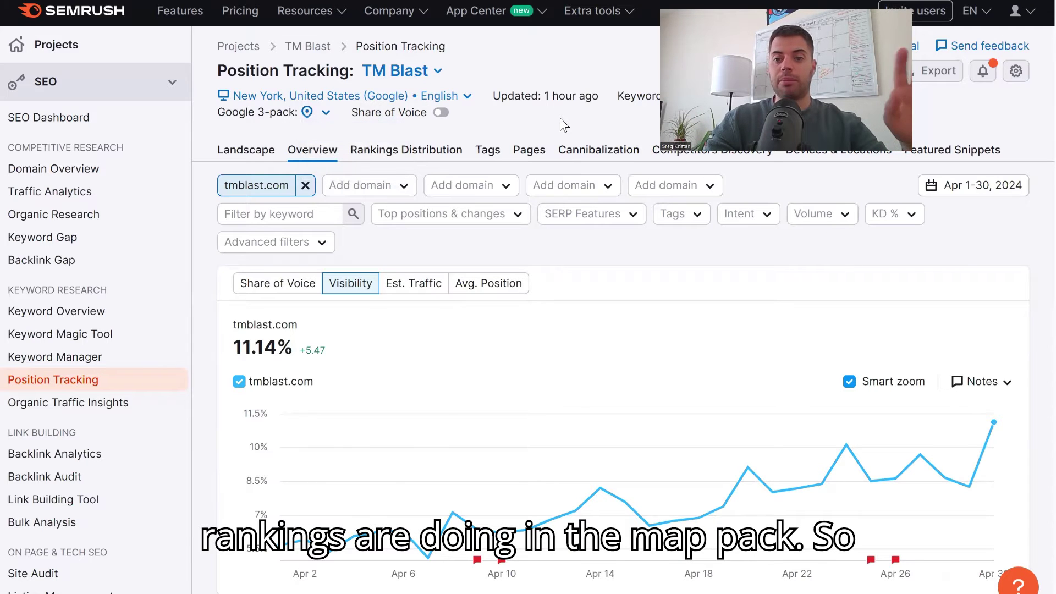
{"action": "scroll", "coordinate": [560, 117], "scroll_direction": "down", "scroll_amount": 9}
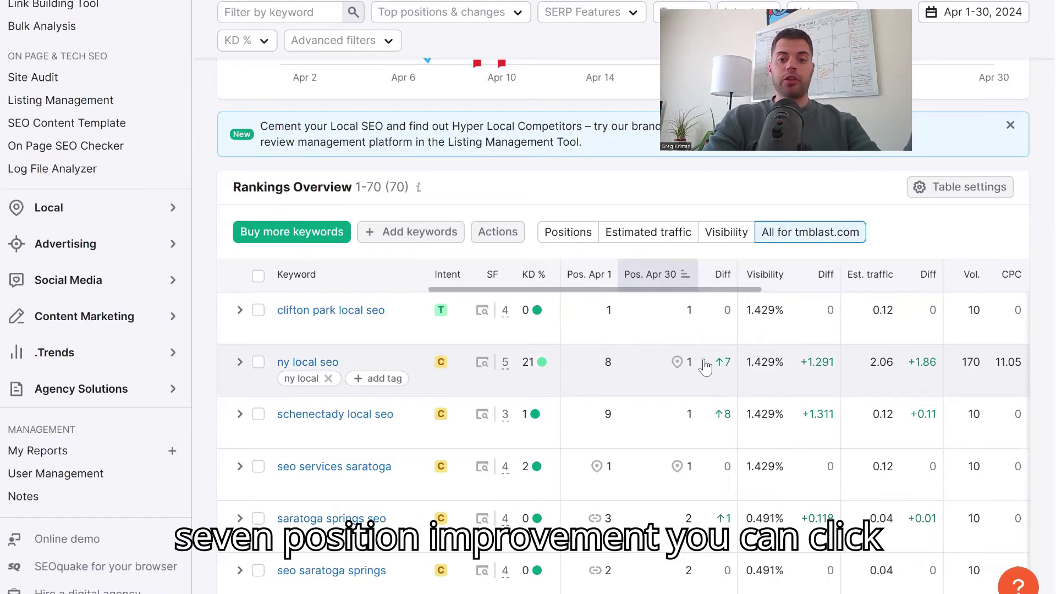
Review the 30 April 2024 Google snapshot for 'ny local seo', with TM Blast first in the map pack
{"action": "left_click", "coordinate": [482, 361]}
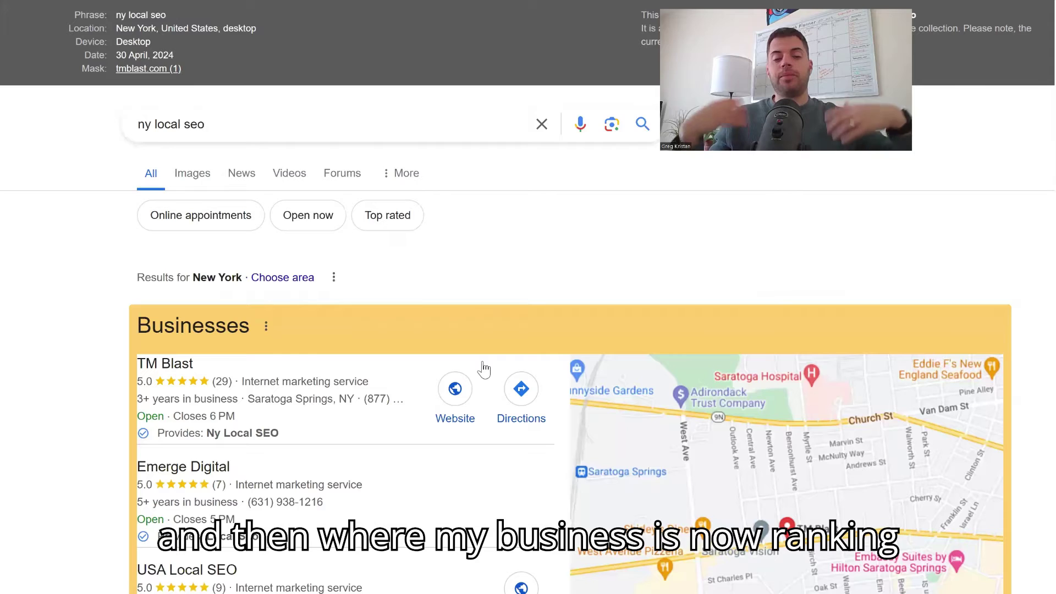
{"action": "scroll", "coordinate": [324, 301], "scroll_direction": "down", "scroll_amount": 4}
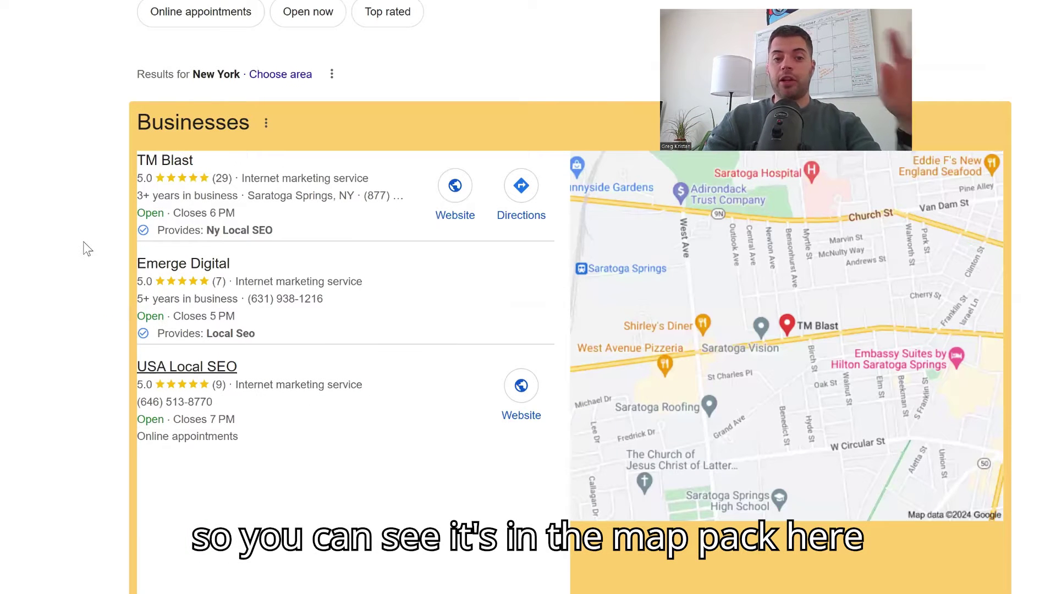
{"action": "scroll", "coordinate": [113, 233], "scroll_direction": "up", "scroll_amount": 3}
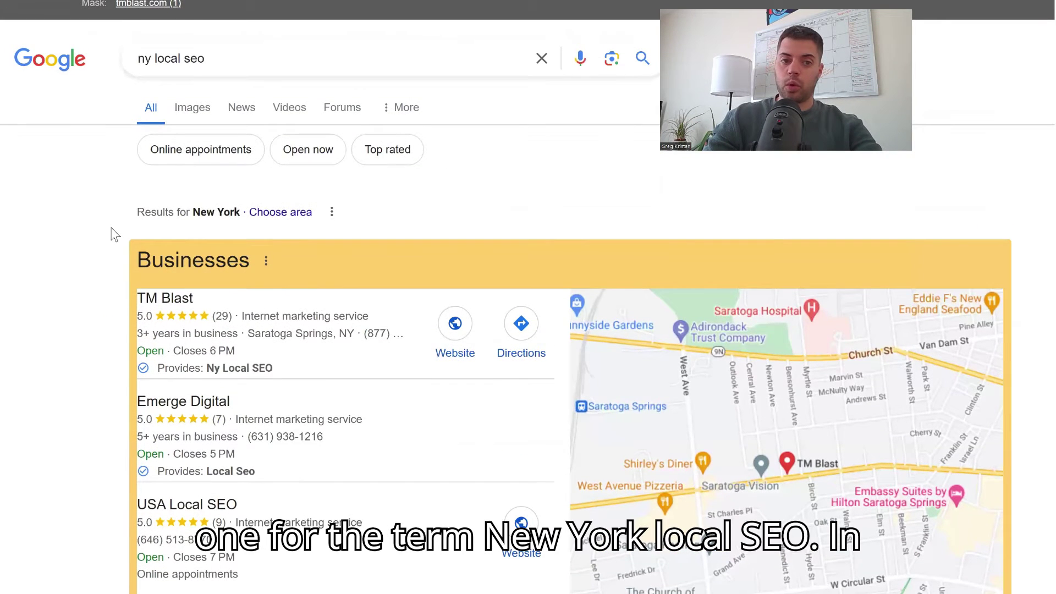
{"action": "scroll", "coordinate": [112, 234], "scroll_direction": "up", "scroll_amount": 1}
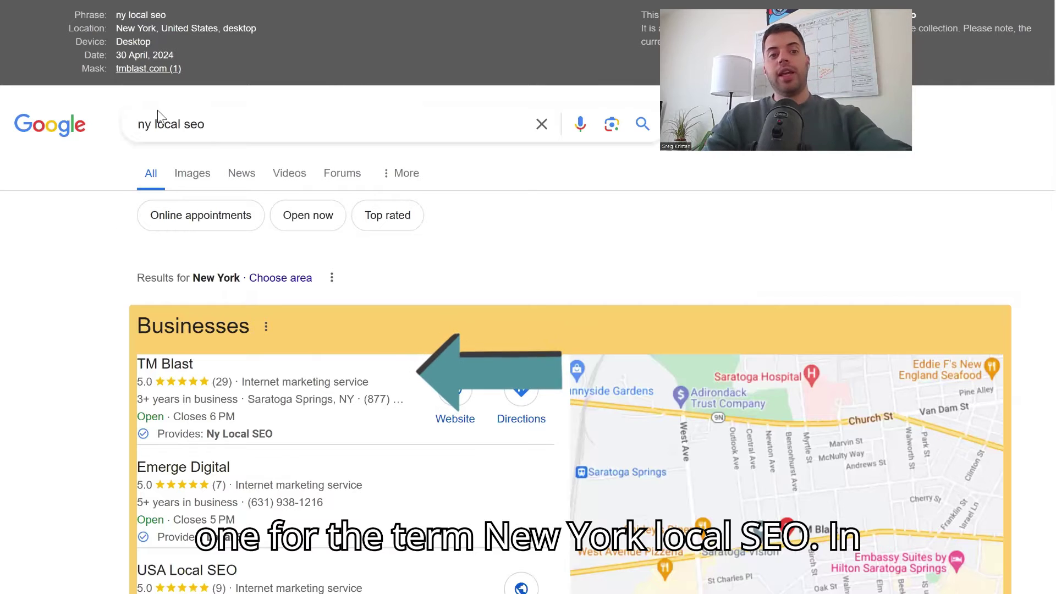
{"action": "scroll", "coordinate": [110, 177], "scroll_direction": "down", "scroll_amount": 5}
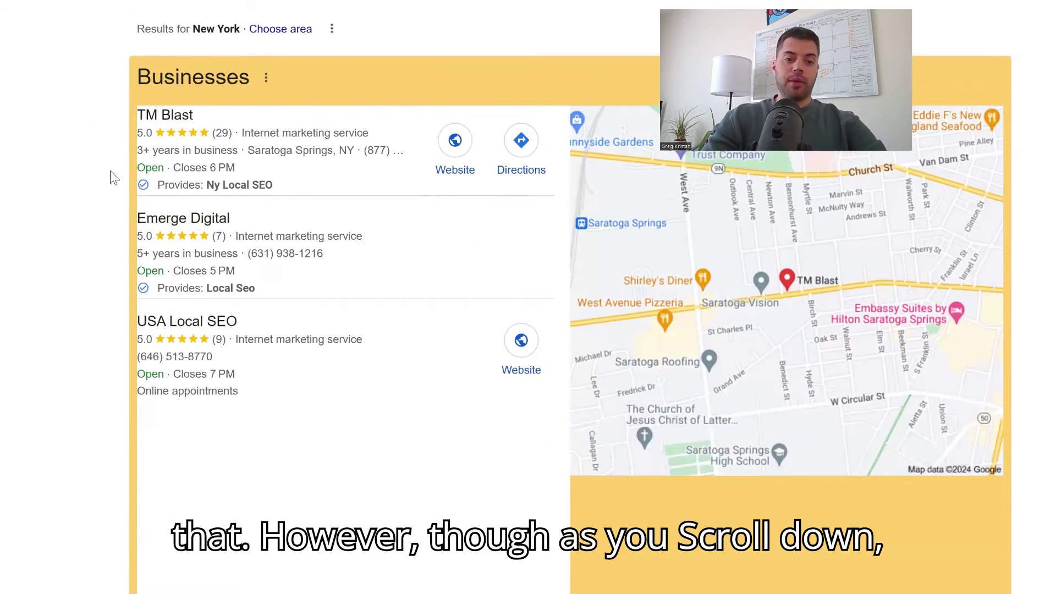
{"action": "scroll", "coordinate": [110, 171], "scroll_direction": "down", "scroll_amount": 10}
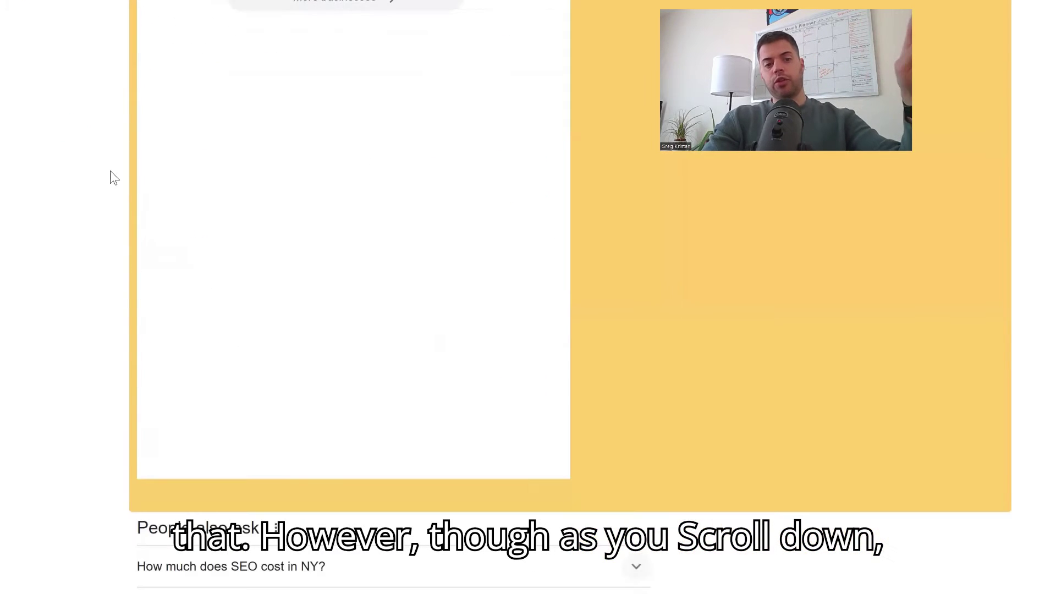
{"action": "scroll", "coordinate": [181, 254], "scroll_direction": "down", "scroll_amount": 2}
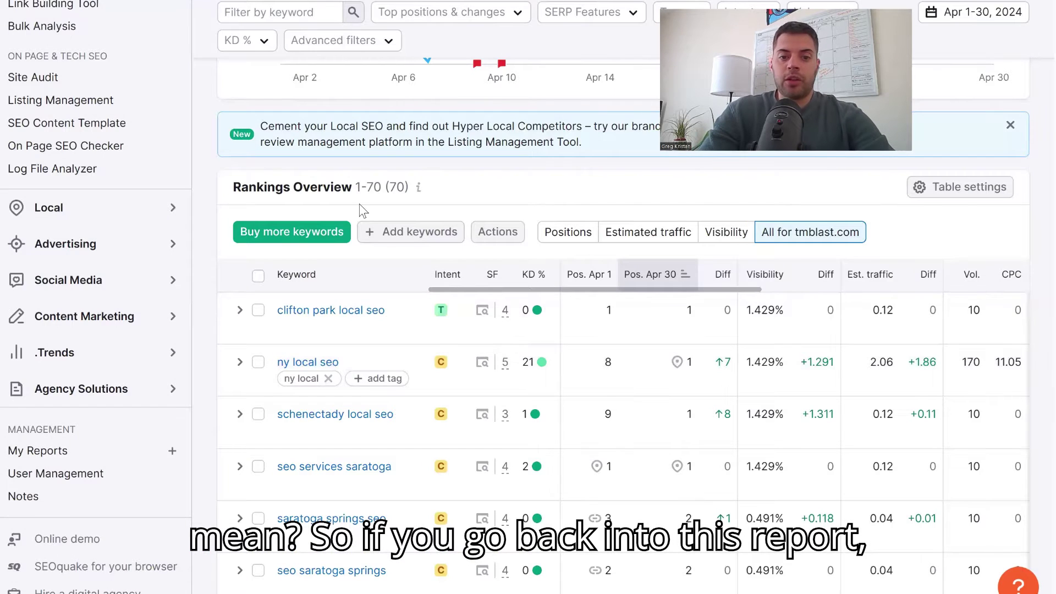
Exclude Local pack from the Google 3-pack setting, dropping Visibility to 8.92% and 'ny local seo' to 5 → 3
{"action": "scroll", "coordinate": [362, 211], "scroll_direction": "up", "scroll_amount": 7}
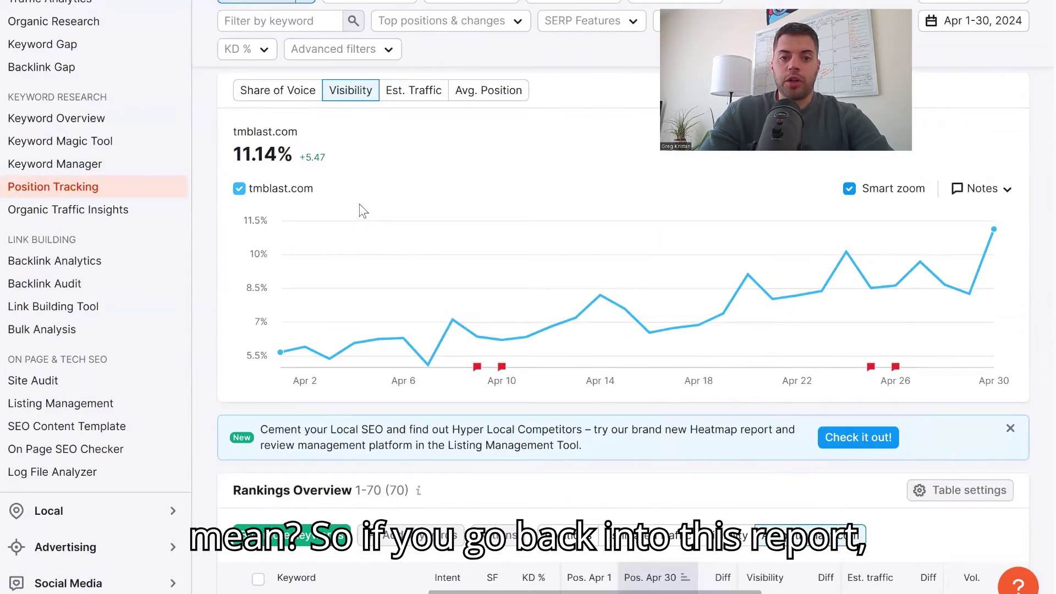
{"action": "scroll", "coordinate": [329, 72], "scroll_direction": "up", "scroll_amount": 2}
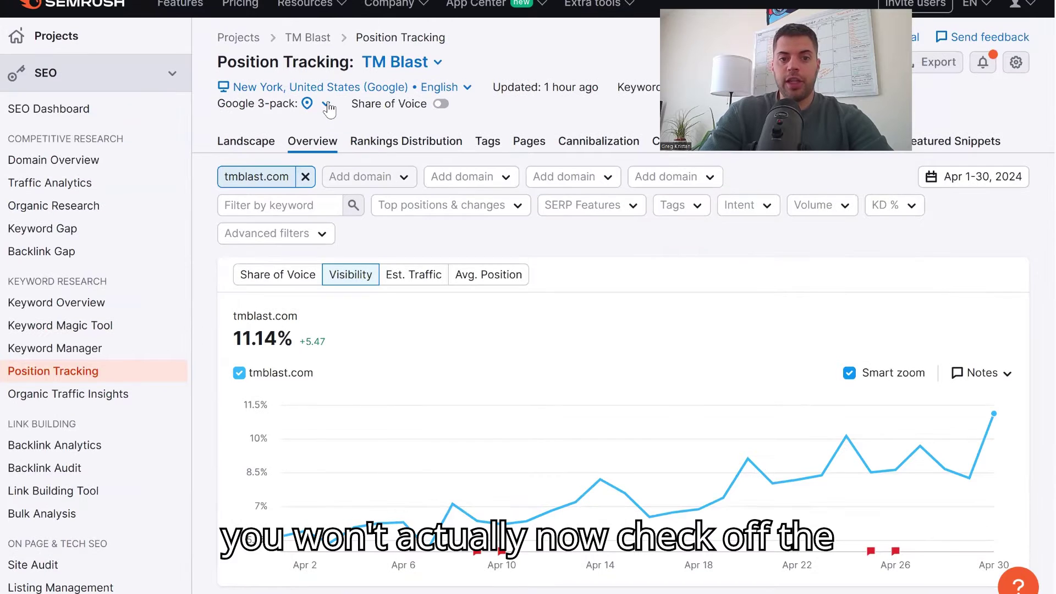
{"action": "left_click", "coordinate": [325, 104]}
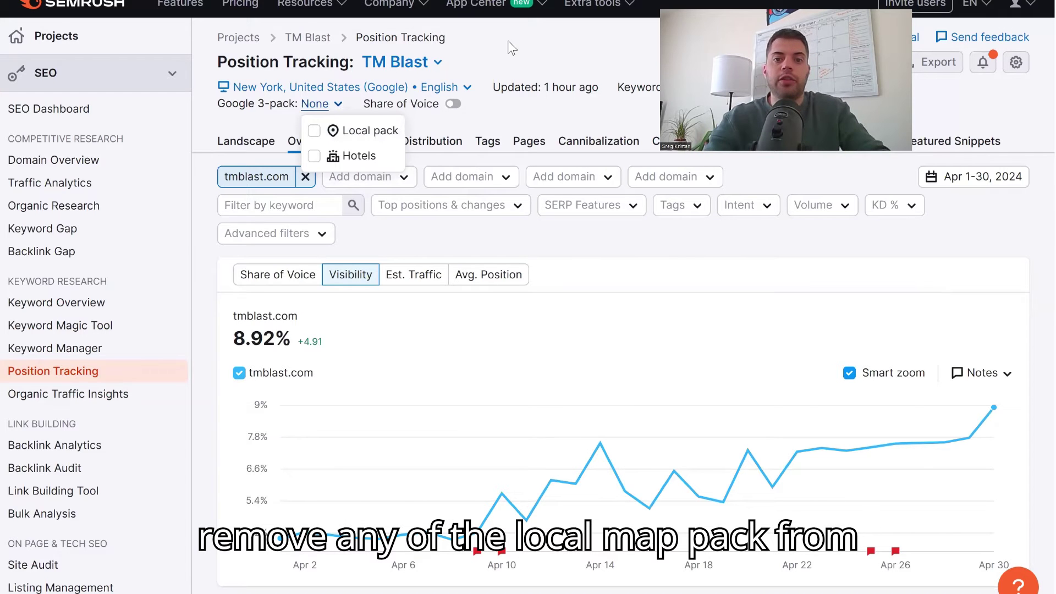
{"action": "left_click", "coordinate": [537, 117]}
{"action": "scroll", "coordinate": [537, 118], "scroll_direction": "down", "scroll_amount": 10}
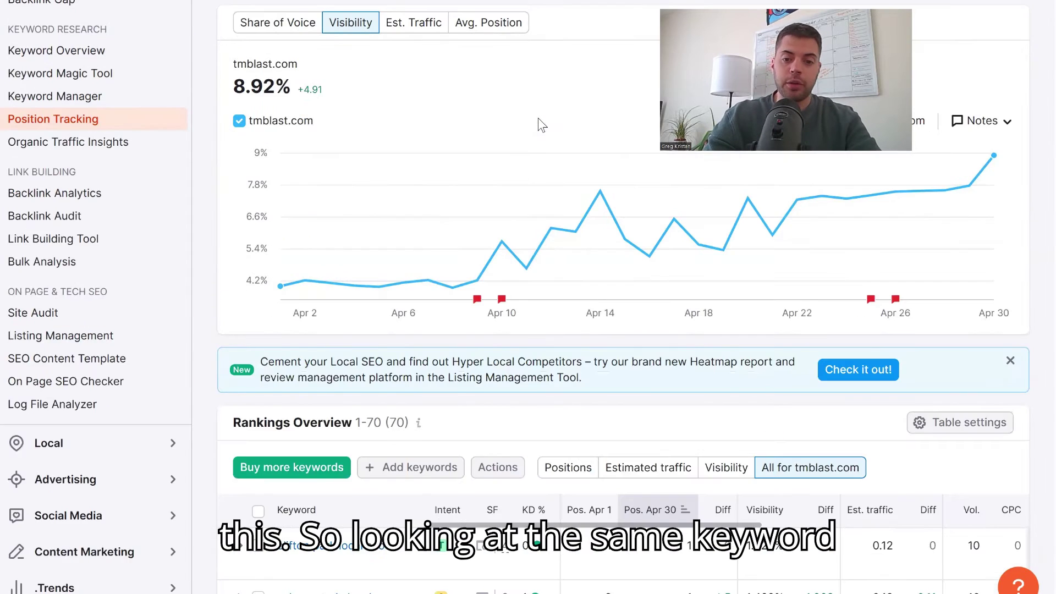
{"action": "scroll", "coordinate": [513, 226], "scroll_direction": "down", "scroll_amount": 3}
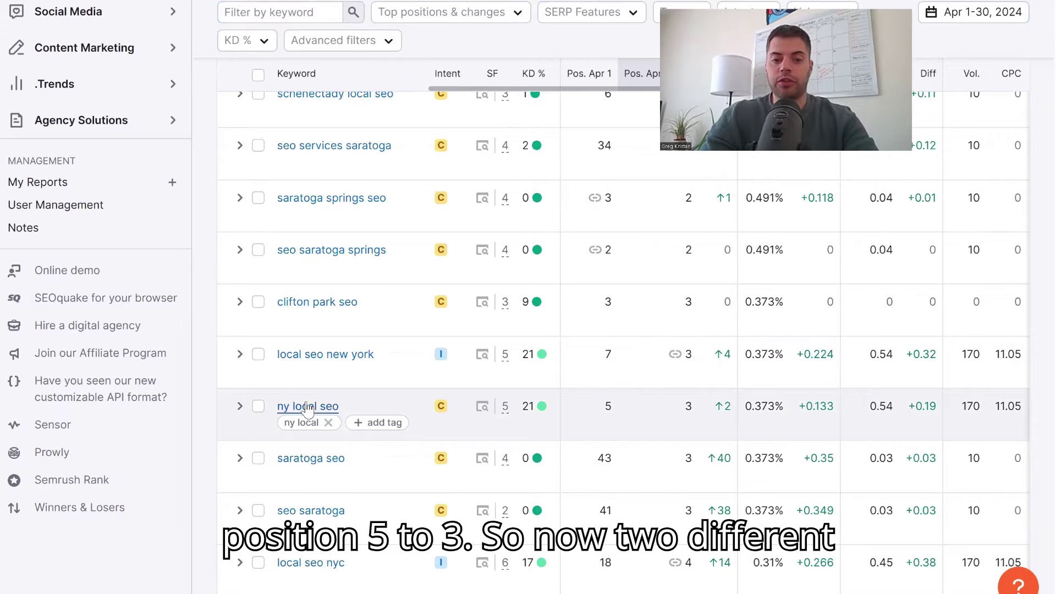
Filter the rankings to 'ny local seo' and chart its average position over time
{"action": "left_click", "coordinate": [308, 407]}
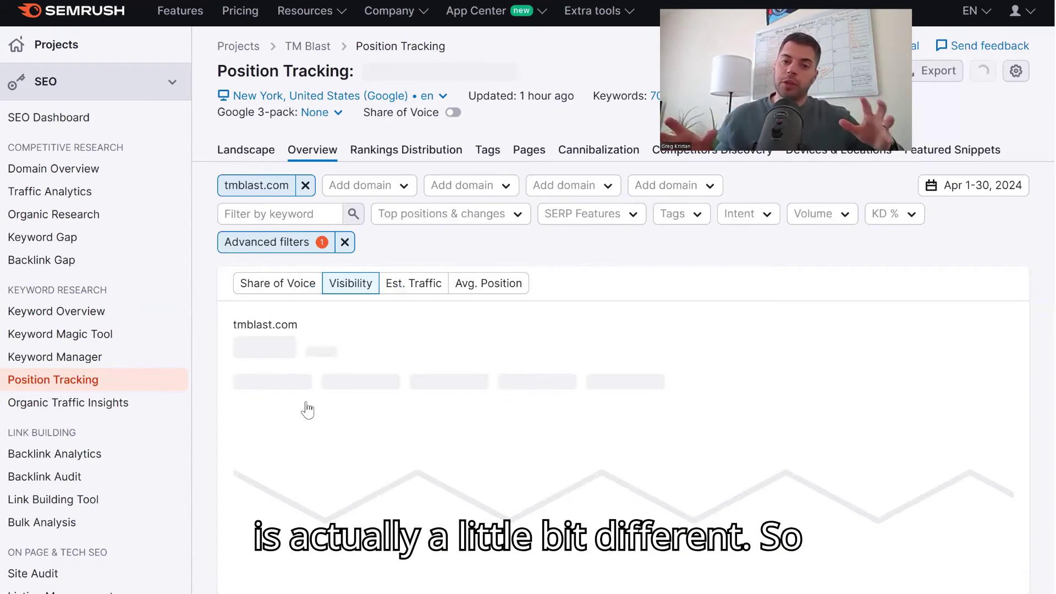
{"action": "scroll", "coordinate": [423, 291], "scroll_direction": "down", "scroll_amount": 2}
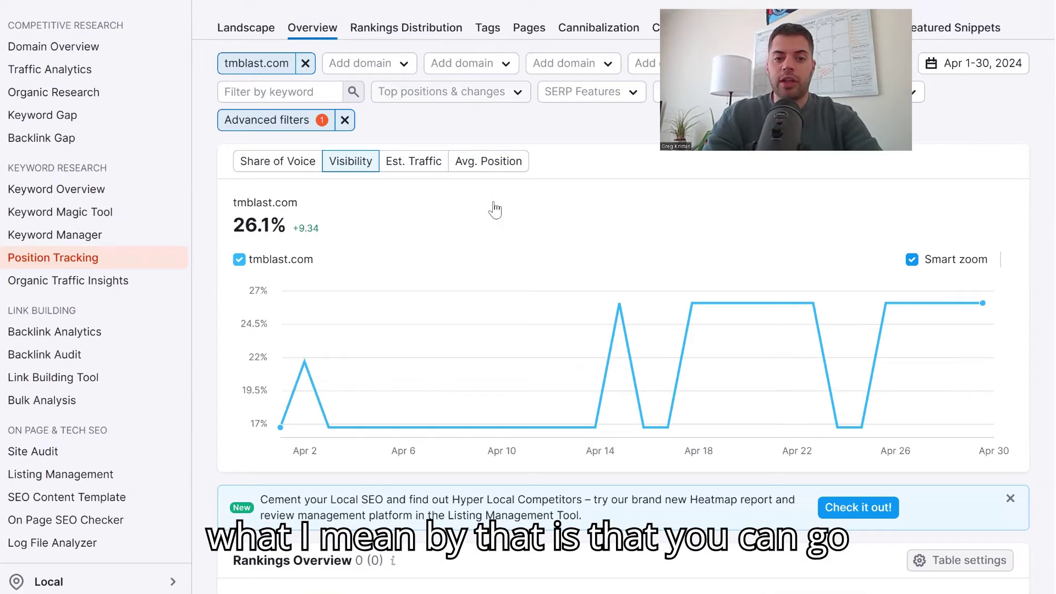
{"action": "left_click", "coordinate": [474, 165]}
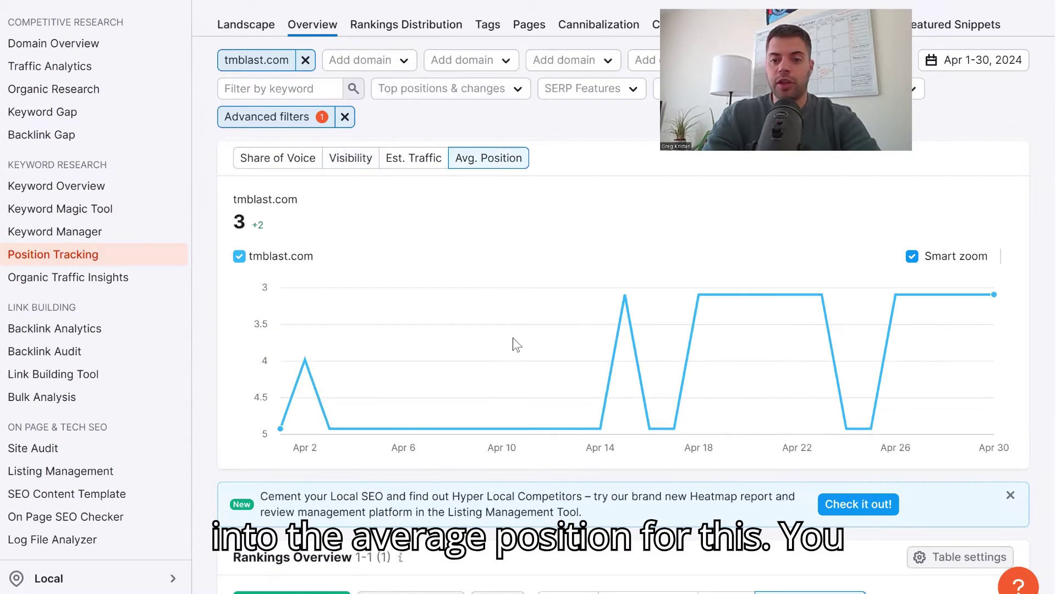
Open the saved Google results snapshot for 'ny local seo' from its row
{"action": "mouse_move", "coordinate": [276, 415]}
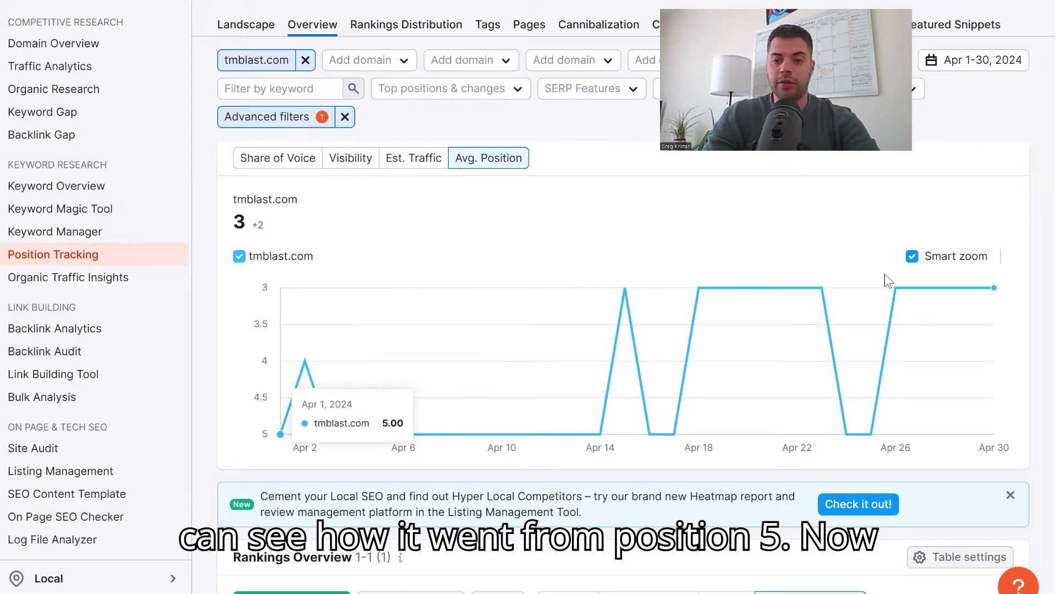
{"action": "mouse_move", "coordinate": [809, 333]}
{"action": "scroll", "coordinate": [808, 332], "scroll_direction": "down", "scroll_amount": 5}
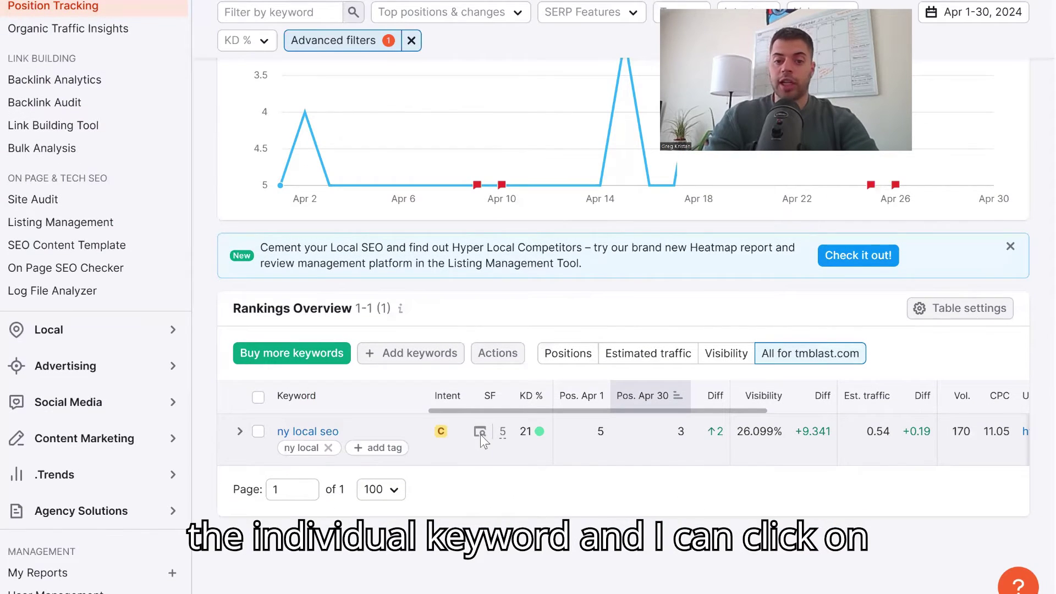
{"action": "left_click", "coordinate": [480, 432]}
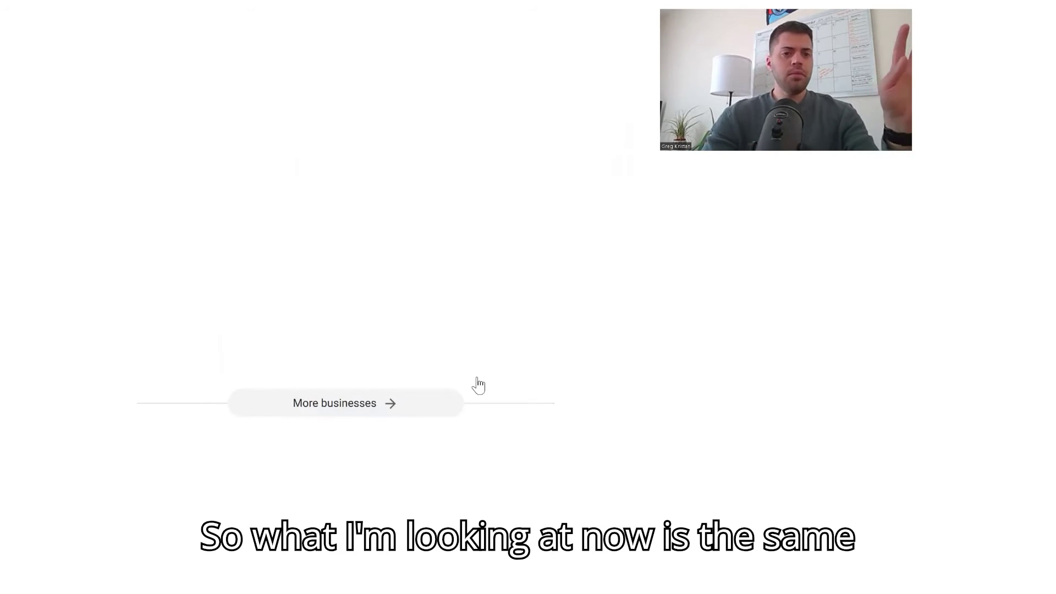
Scroll the cached Google SERP to locate TM Blast's map pack and organic listings
{"action": "scroll", "coordinate": [285, 175], "scroll_direction": "up", "scroll_amount": 3}
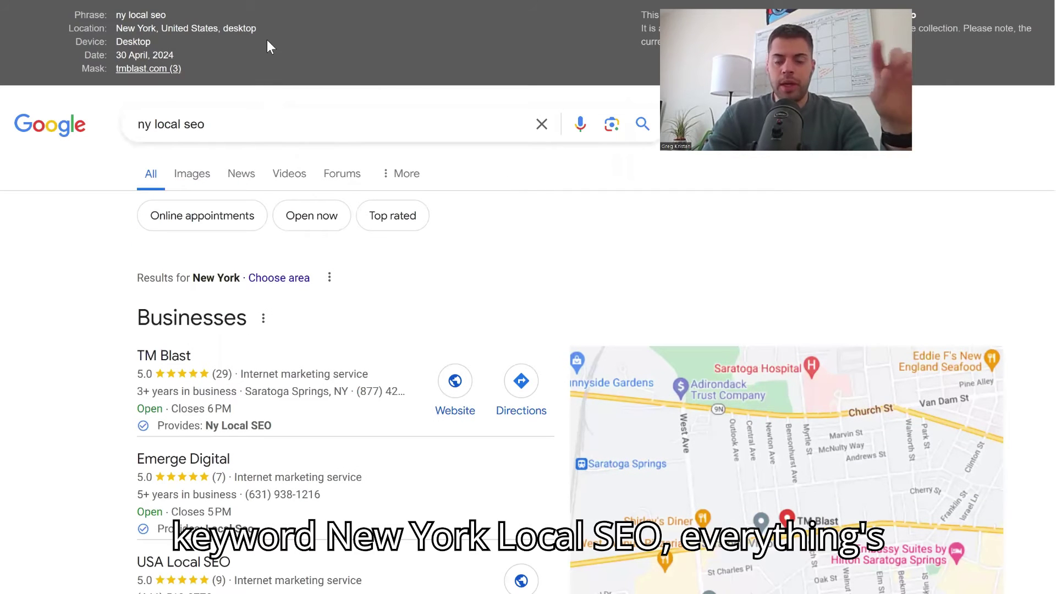
{"action": "scroll", "coordinate": [357, 84], "scroll_direction": "down", "scroll_amount": 2}
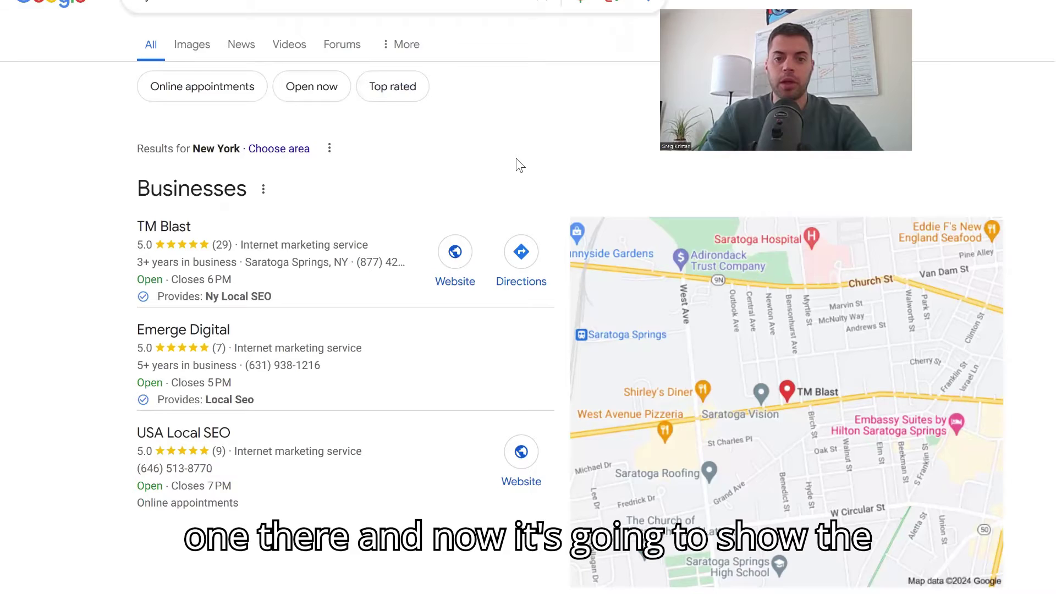
{"action": "scroll", "coordinate": [520, 165], "scroll_direction": "down", "scroll_amount": 6}
{"action": "scroll", "coordinate": [520, 165], "scroll_direction": "down", "scroll_amount": 10}
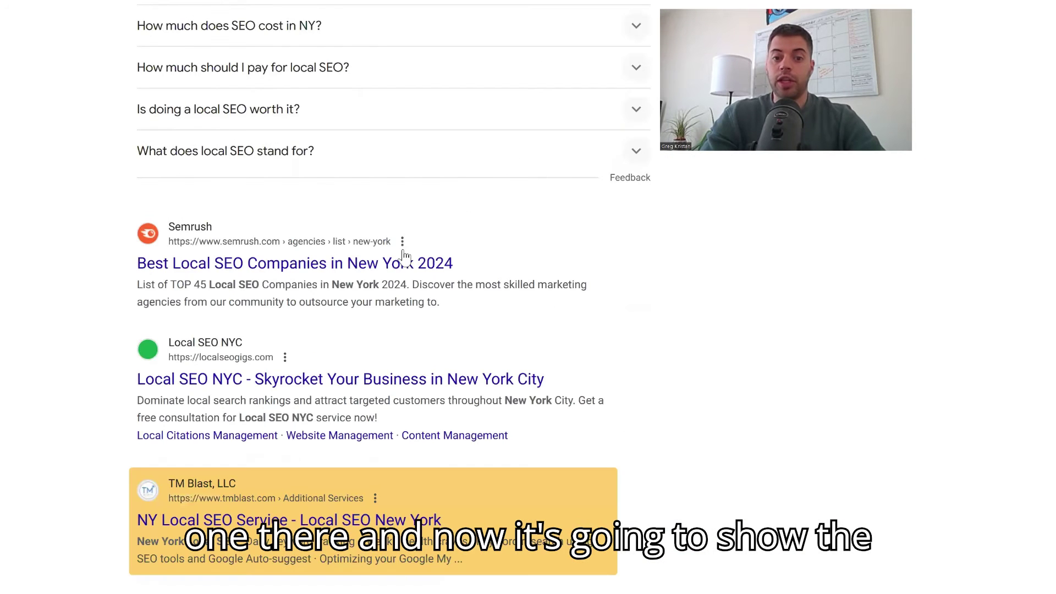
{"action": "scroll", "coordinate": [552, 306], "scroll_direction": "down", "scroll_amount": 4}
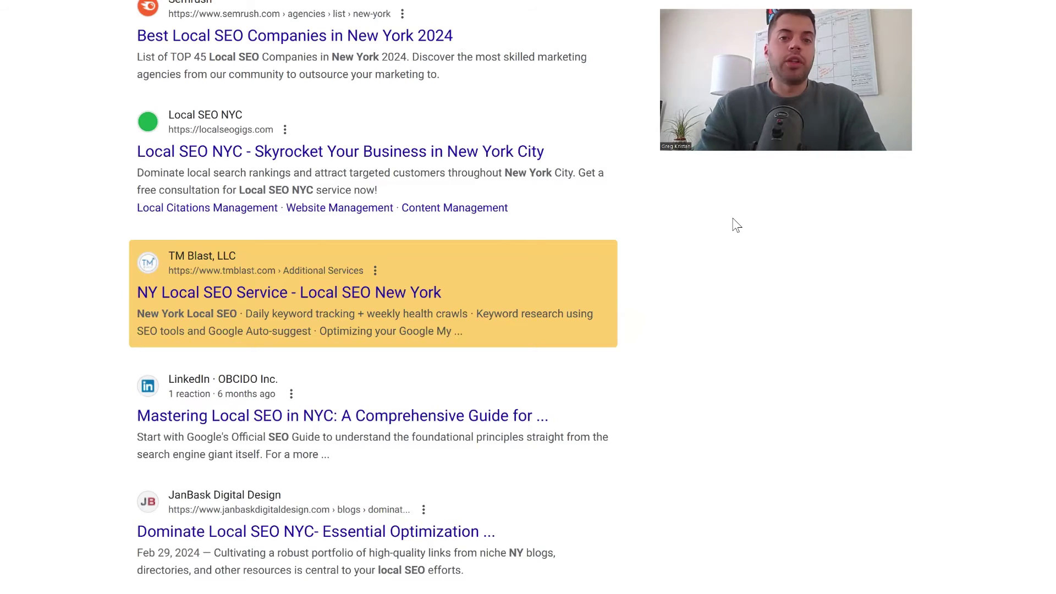
{"action": "scroll", "coordinate": [498, 67], "scroll_direction": "up", "scroll_amount": 3}
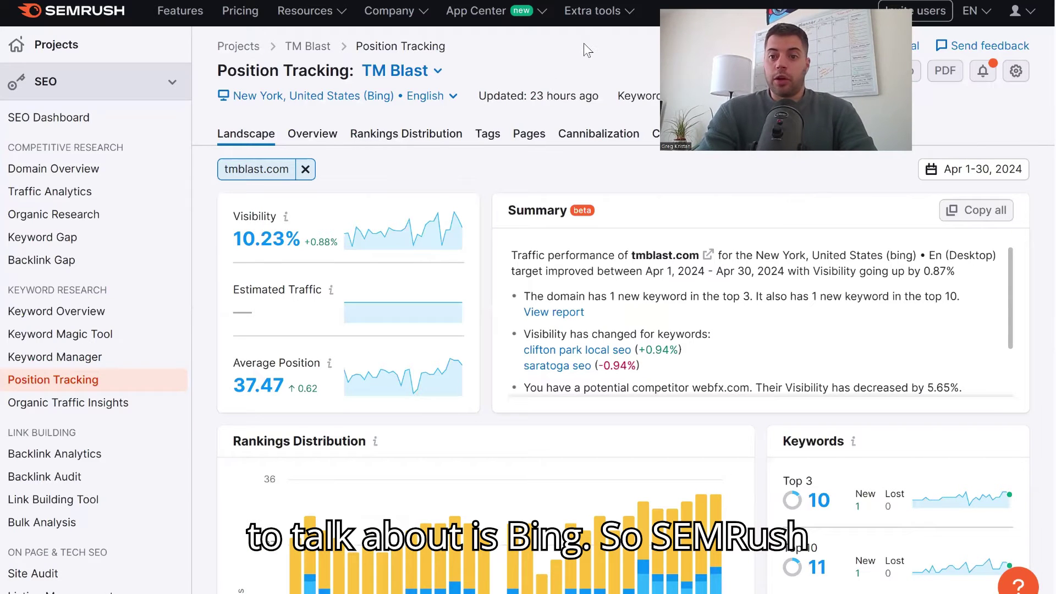
{"action": "left_click", "coordinate": [452, 98]}
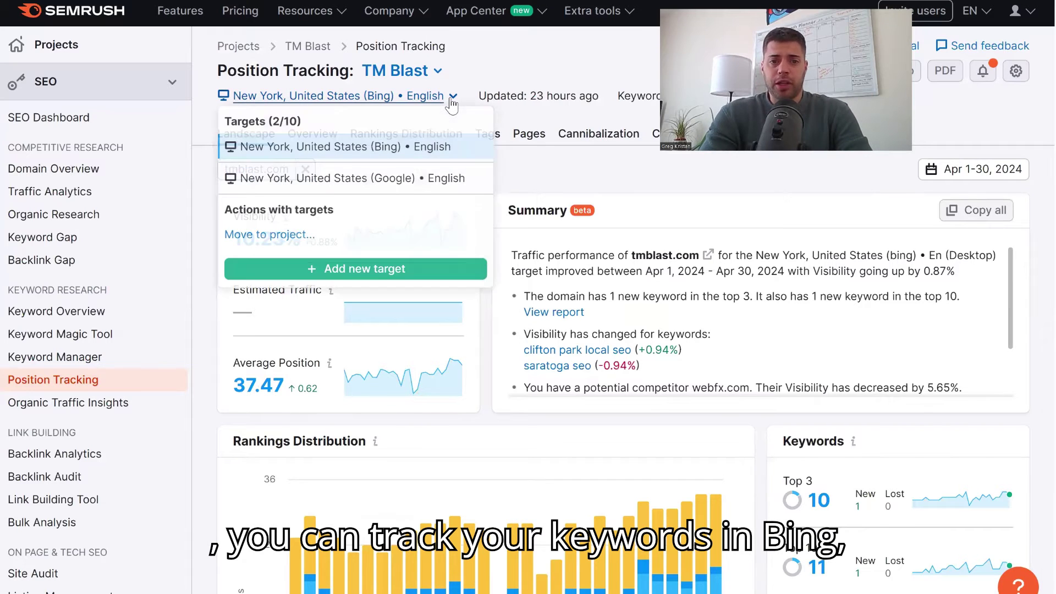
{"action": "left_click", "coordinate": [367, 275]}
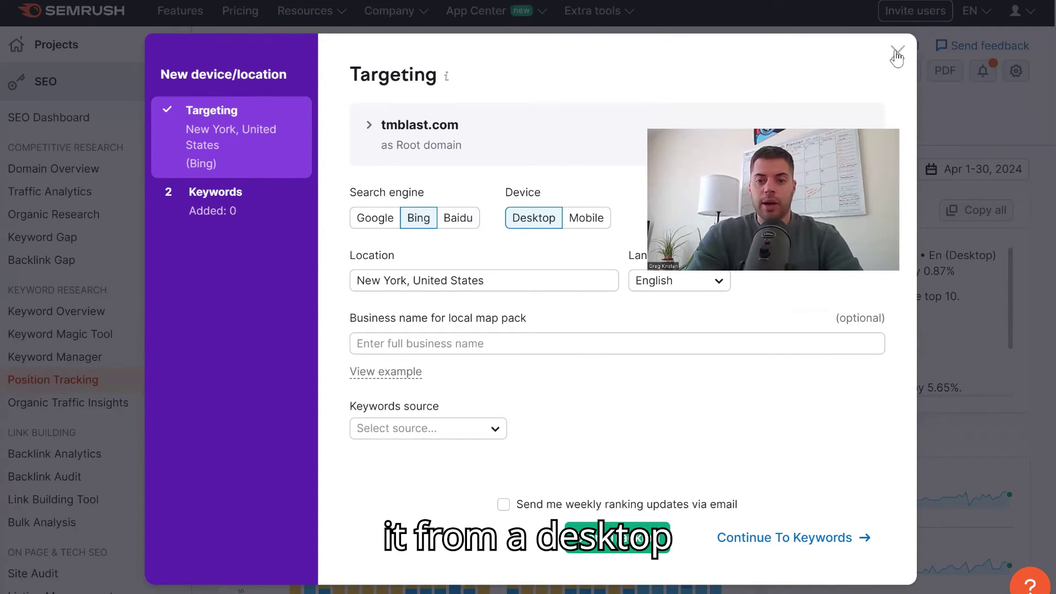
{"action": "left_click", "coordinate": [896, 53]}
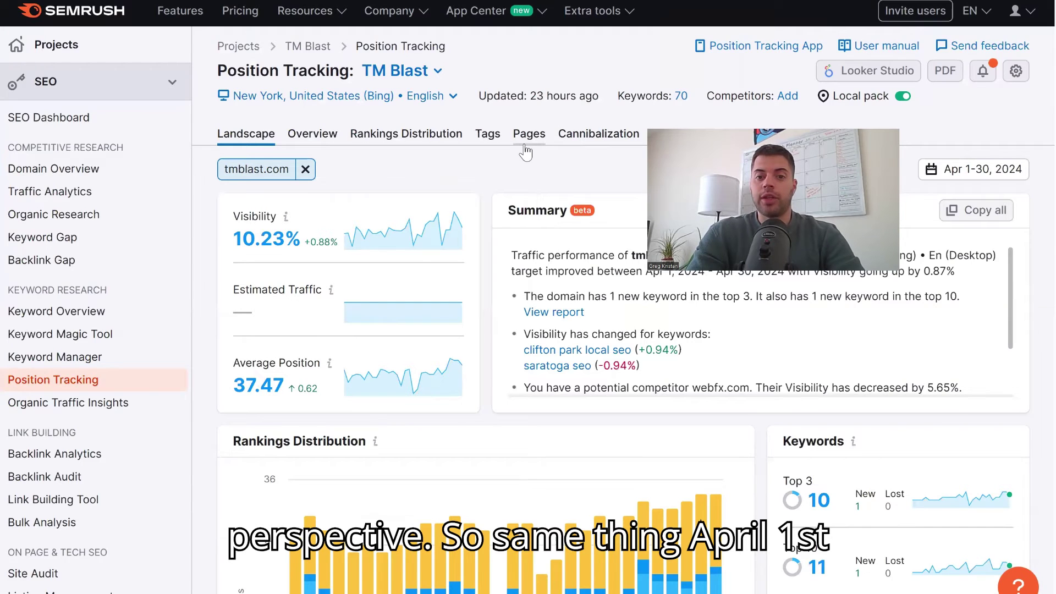
{"action": "scroll", "coordinate": [659, 117], "scroll_direction": "down", "scroll_amount": 1}
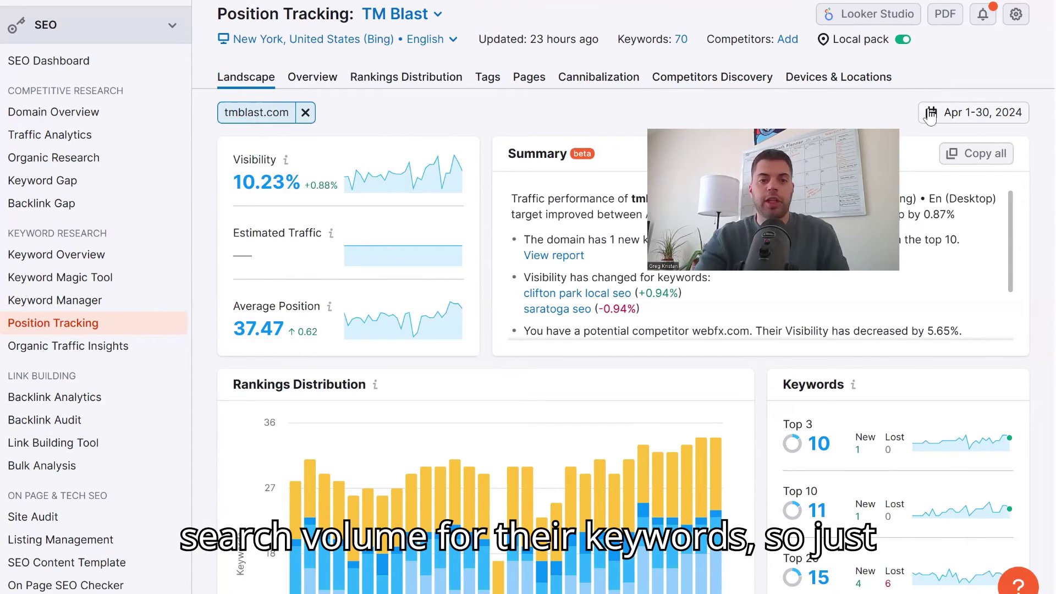
Switch to the Bing target's Overview and scroll to its 70-keyword rankings table
{"action": "left_click", "coordinate": [312, 77]}
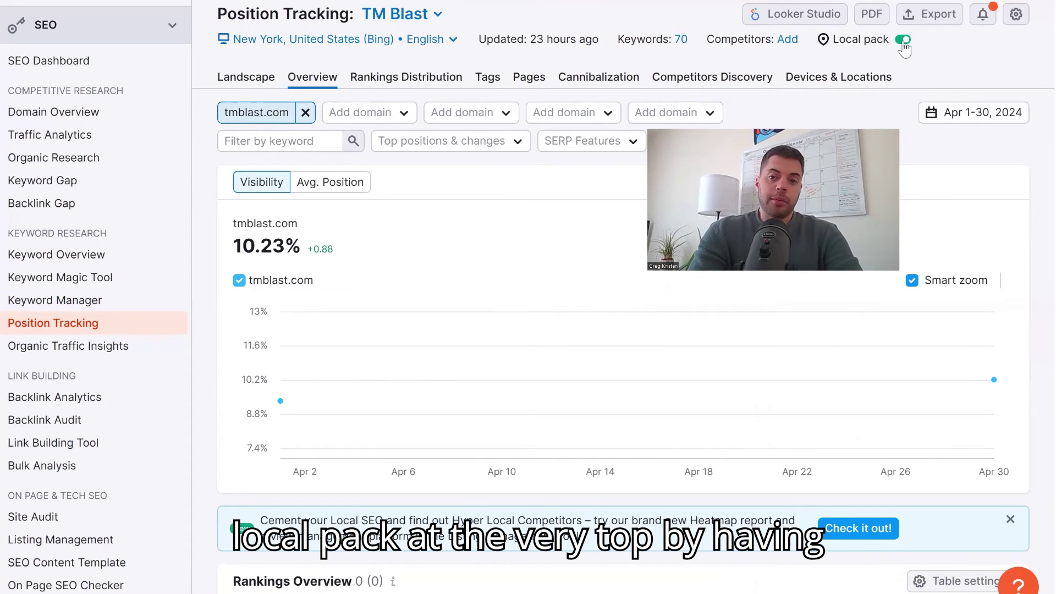
{"action": "scroll", "coordinate": [894, 39], "scroll_direction": "down", "scroll_amount": 6}
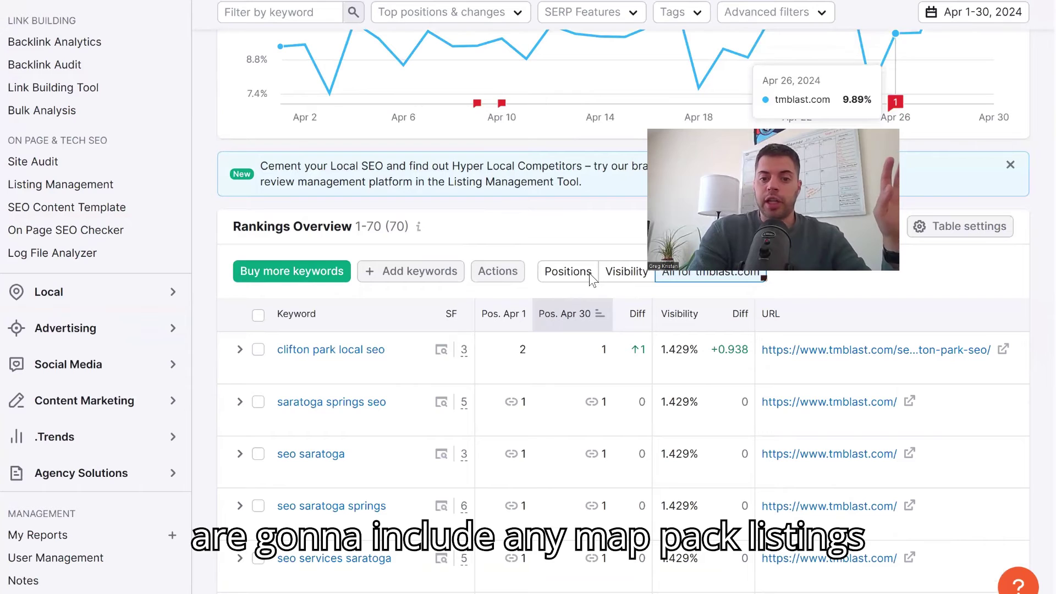
{"action": "scroll", "coordinate": [509, 242], "scroll_direction": "down", "scroll_amount": 2}
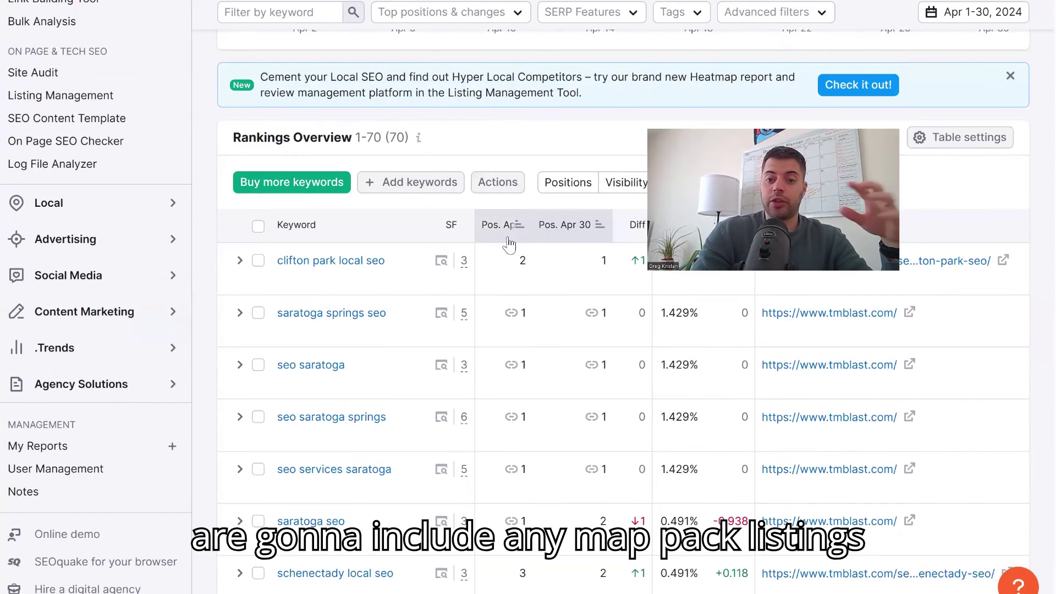
{"action": "scroll", "coordinate": [509, 242], "scroll_direction": "up", "scroll_amount": 6}
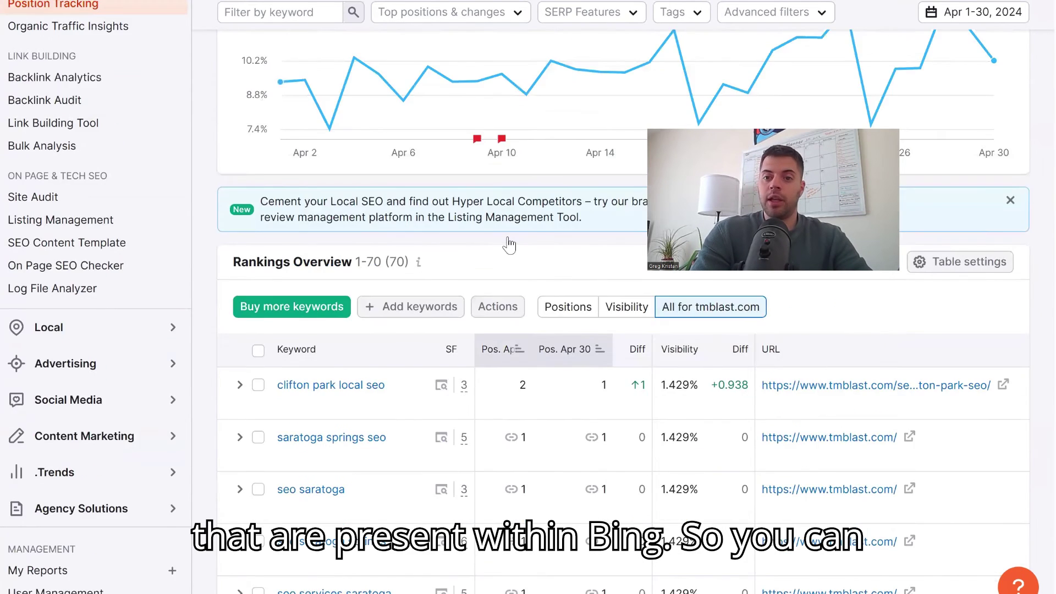
{"action": "scroll", "coordinate": [904, 14], "scroll_direction": "up", "scroll_amount": 2}
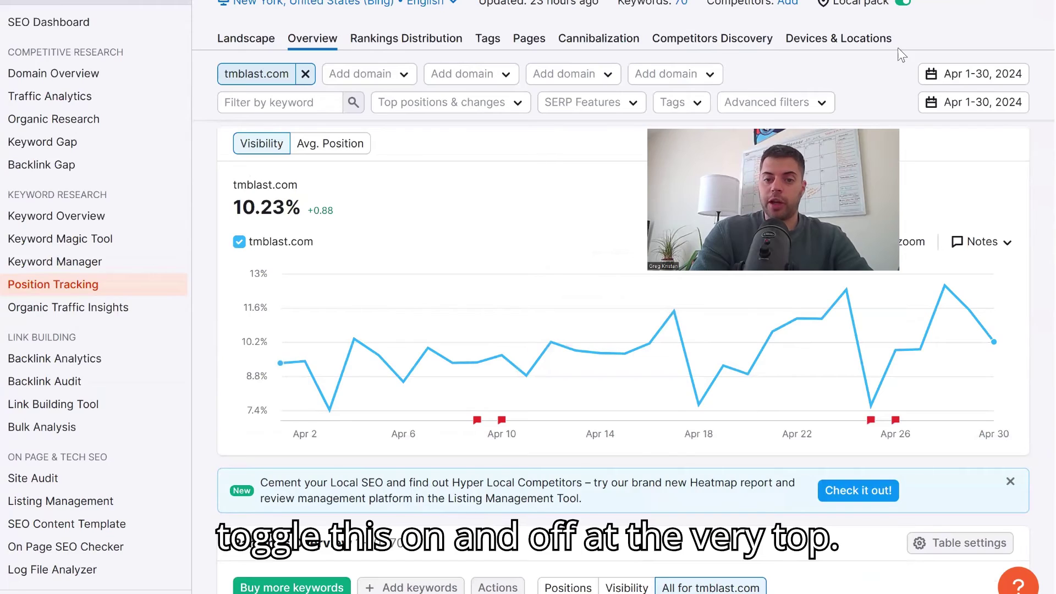
{"action": "scroll", "coordinate": [900, 53], "scroll_direction": "down", "scroll_amount": 8}
{"action": "scroll", "coordinate": [572, 263], "scroll_direction": "down", "scroll_amount": 2}
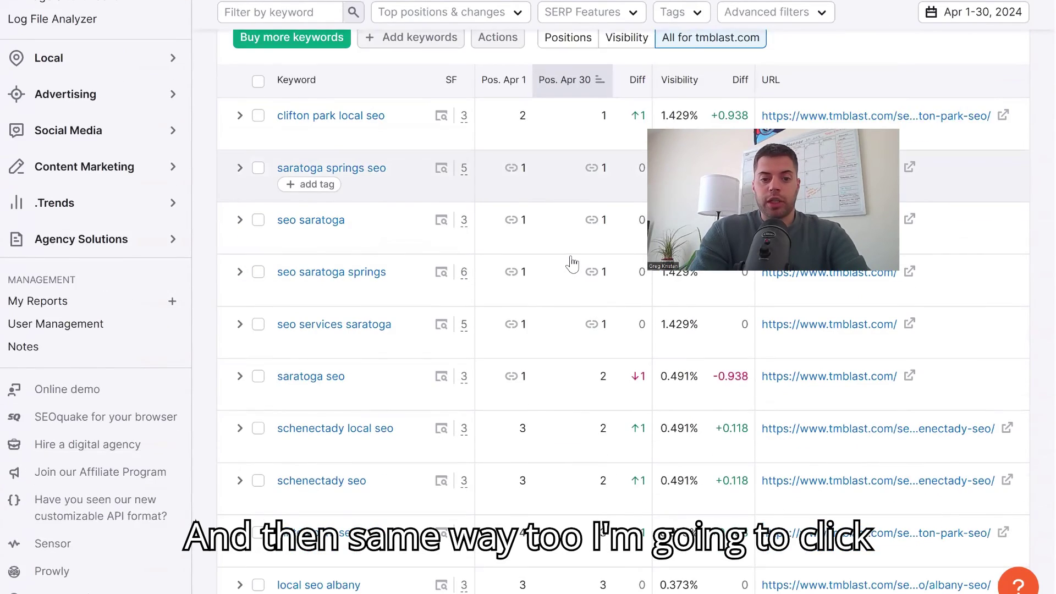
{"action": "scroll", "coordinate": [572, 263], "scroll_direction": "down", "scroll_amount": 1}
{"action": "scroll", "coordinate": [571, 263], "scroll_direction": "down", "scroll_amount": 3}
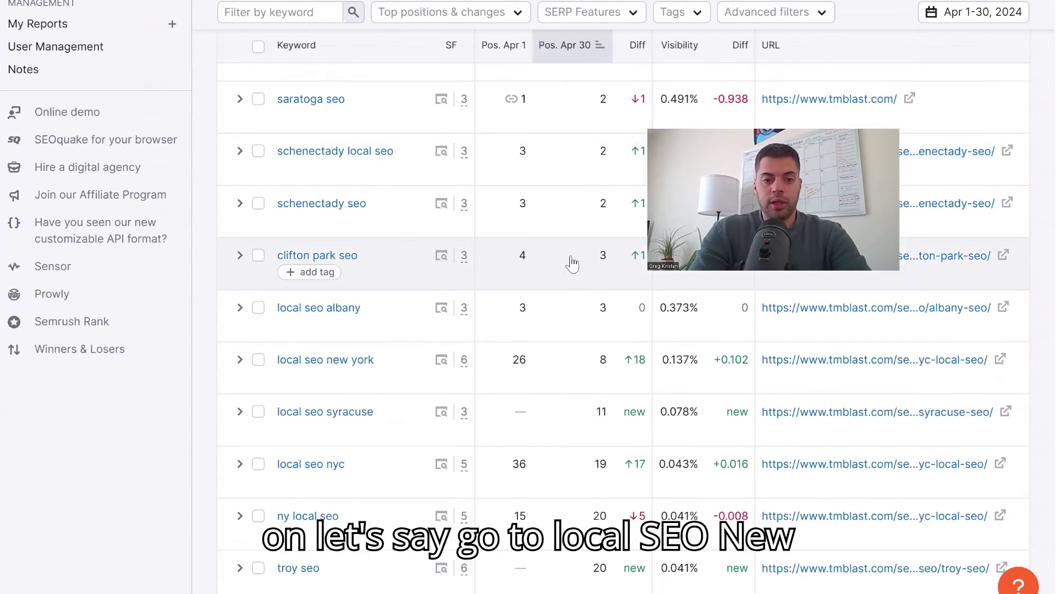
Review the cached Bing results and map pack for 'local seo new york'
{"action": "left_click", "coordinate": [441, 361]}
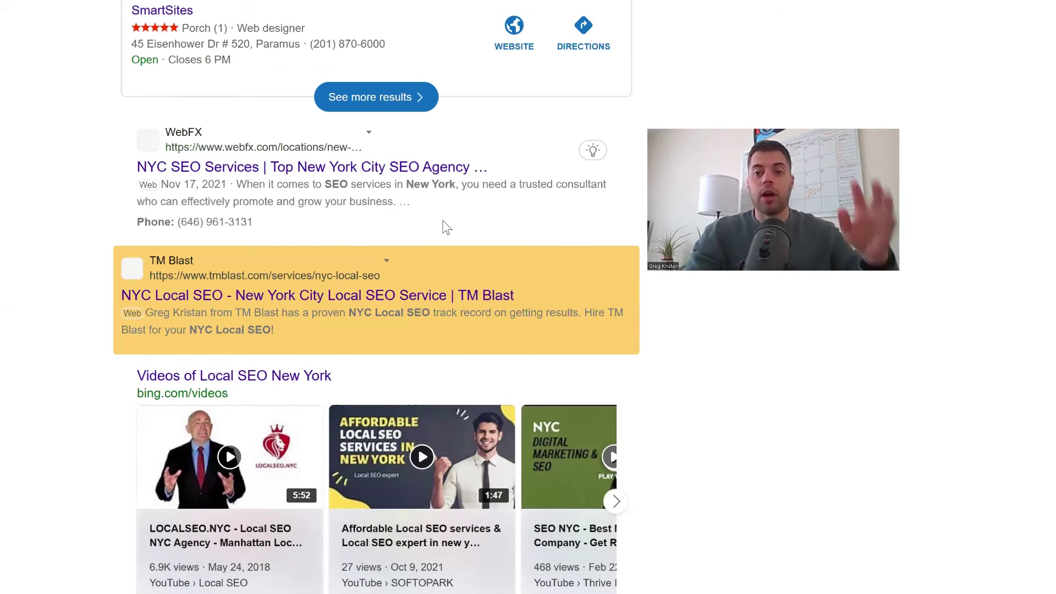
{"action": "scroll", "coordinate": [445, 227], "scroll_direction": "up", "scroll_amount": 15}
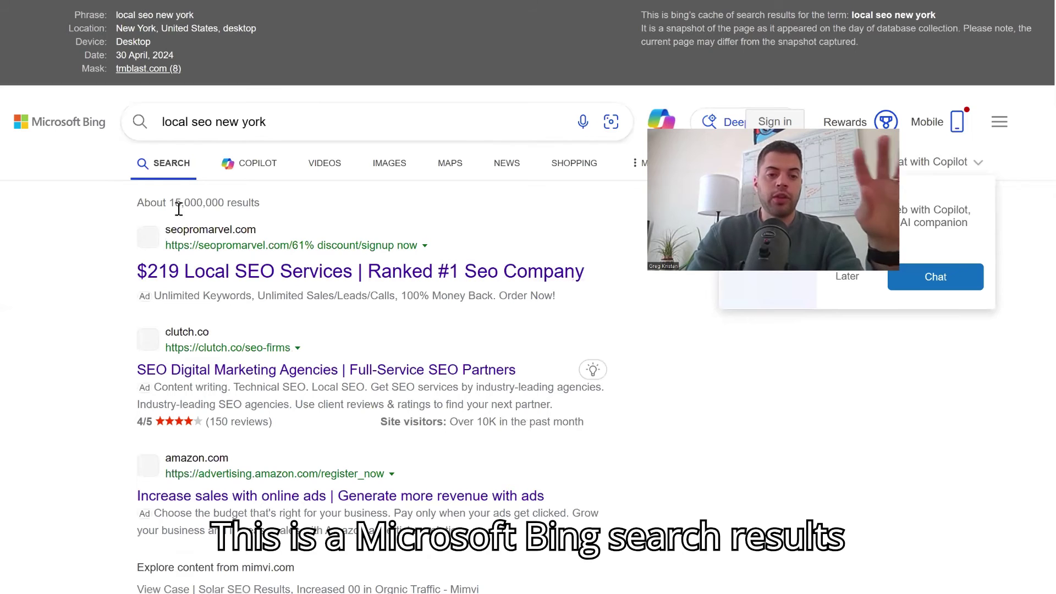
{"action": "scroll", "coordinate": [178, 215], "scroll_direction": "down", "scroll_amount": 3}
{"action": "scroll", "coordinate": [178, 216], "scroll_direction": "down", "scroll_amount": 5}
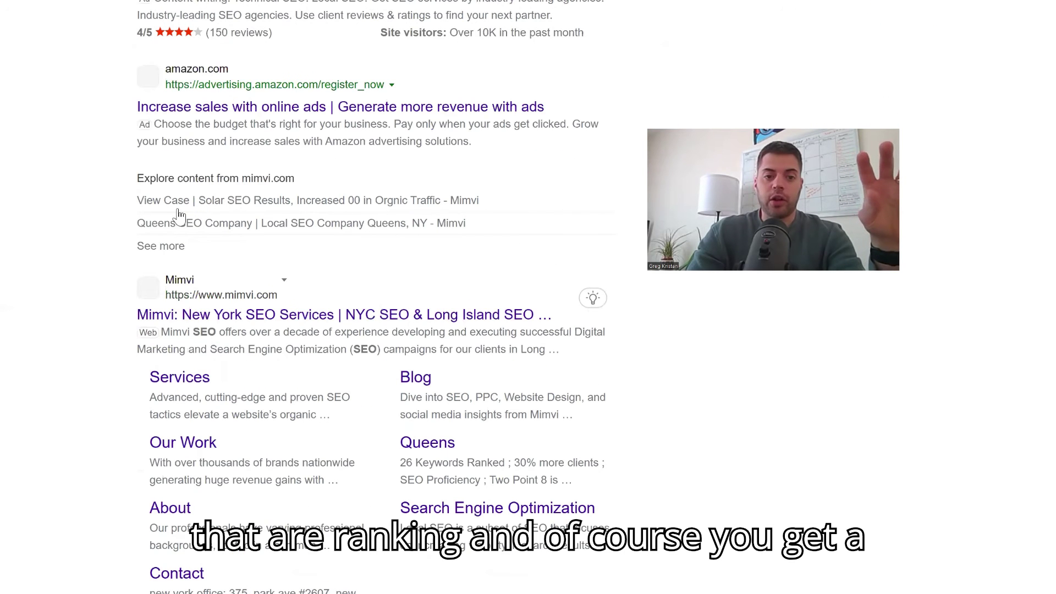
{"action": "scroll", "coordinate": [179, 209], "scroll_direction": "down", "scroll_amount": 9}
{"action": "scroll", "coordinate": [101, 335], "scroll_direction": "down", "scroll_amount": 4}
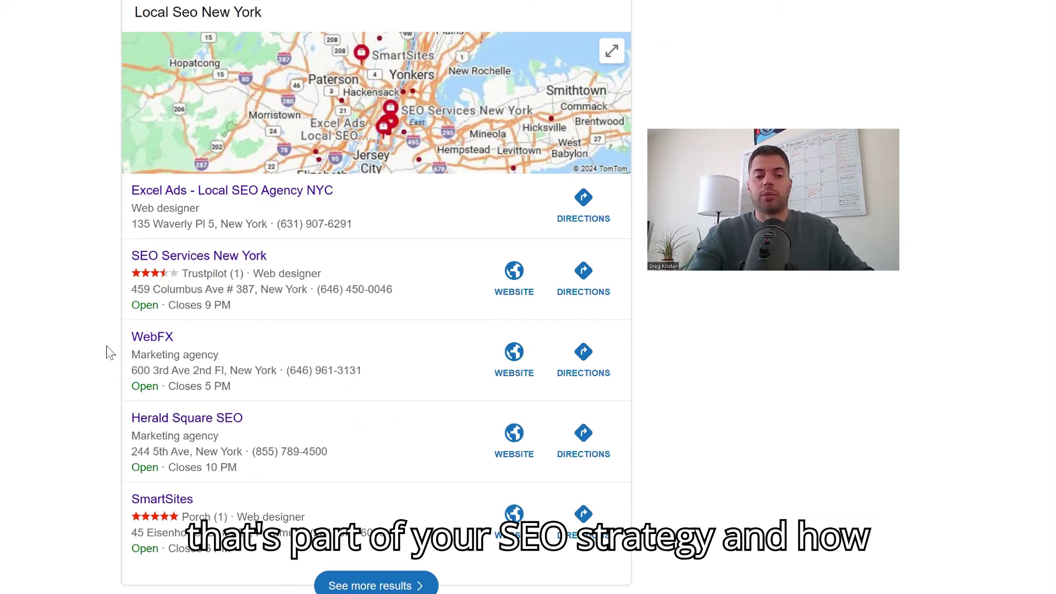
{"action": "scroll", "coordinate": [107, 346], "scroll_direction": "down", "scroll_amount": 7}
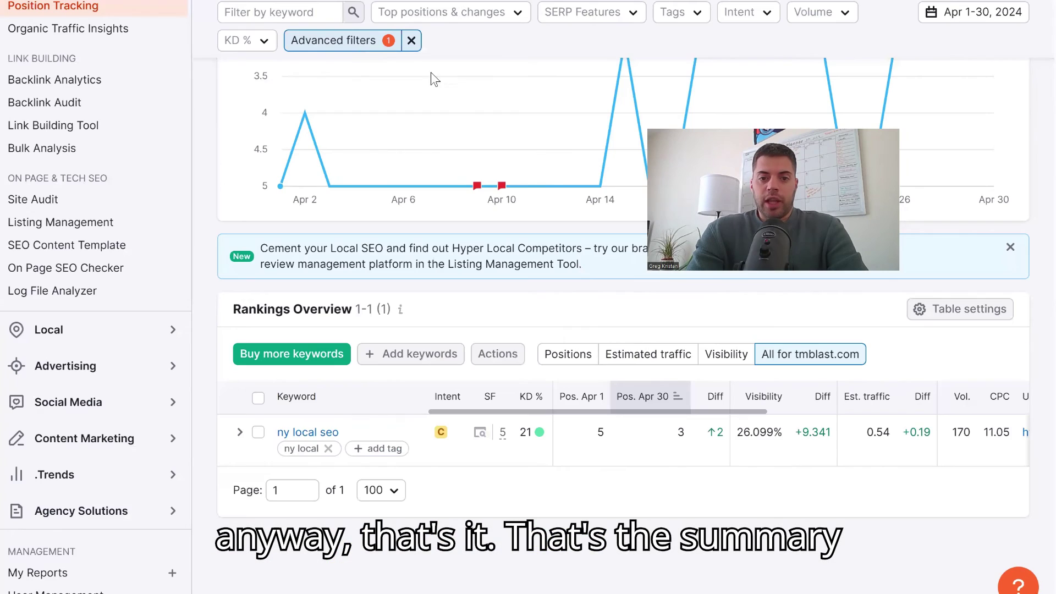
{"action": "scroll", "coordinate": [444, 138], "scroll_direction": "up", "scroll_amount": 7}
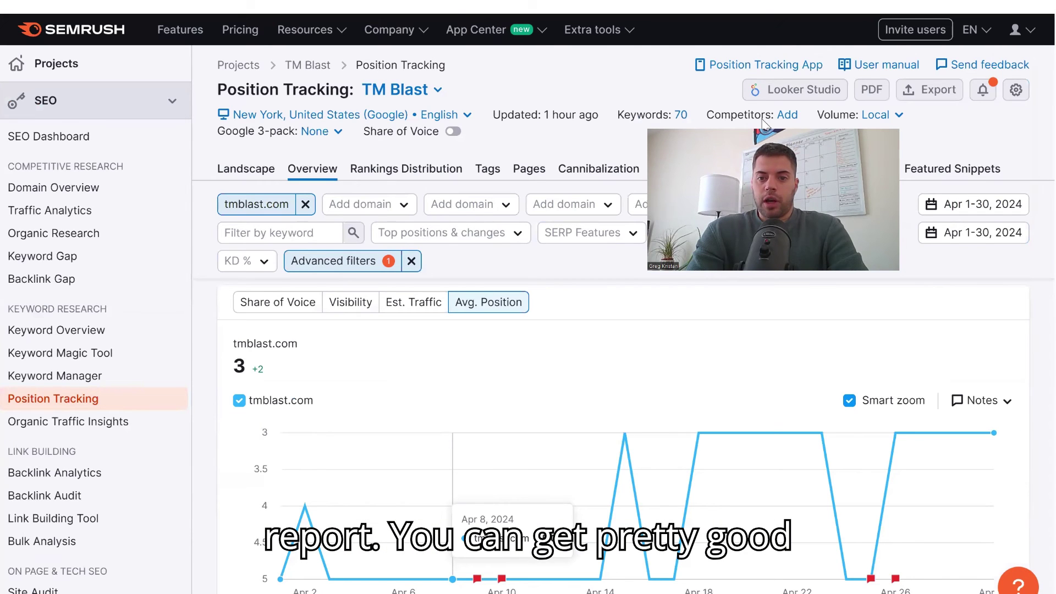
{"action": "scroll", "coordinate": [807, 109], "scroll_direction": "down", "scroll_amount": 1}
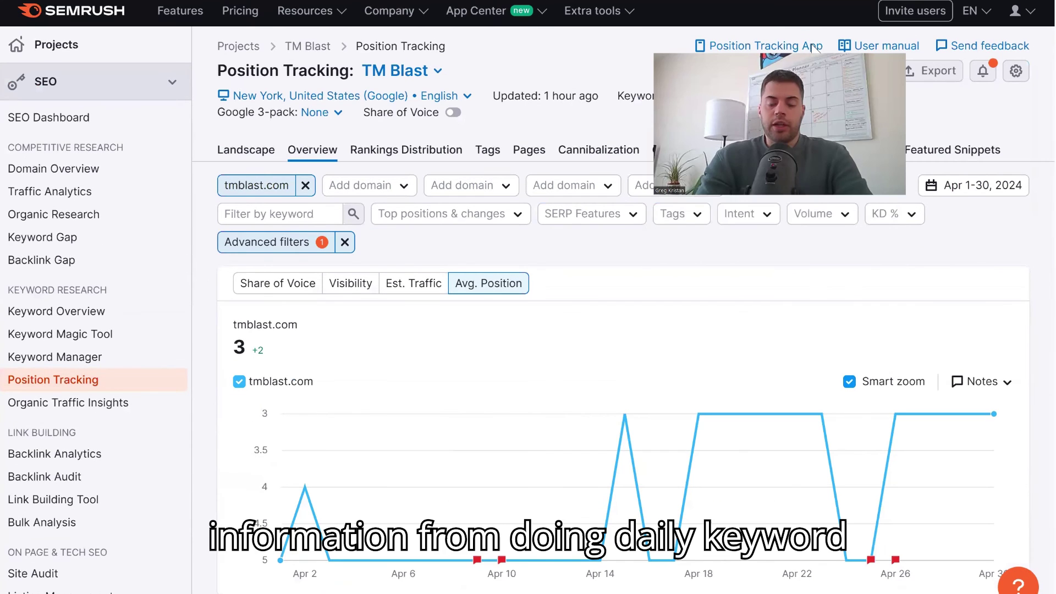